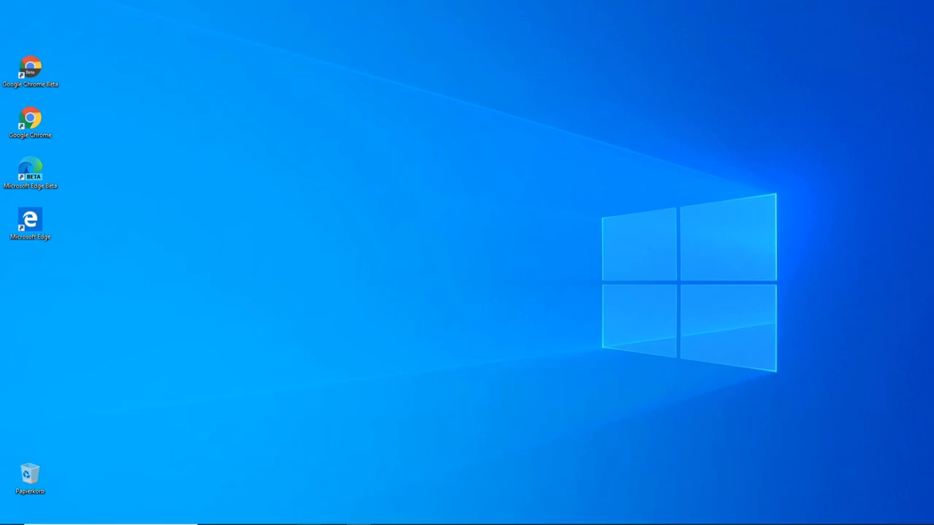
Open the Videos folder in File Explorer, view the contents of its Aufzeichnungen subfolder and return to Videos.
key(super+e)
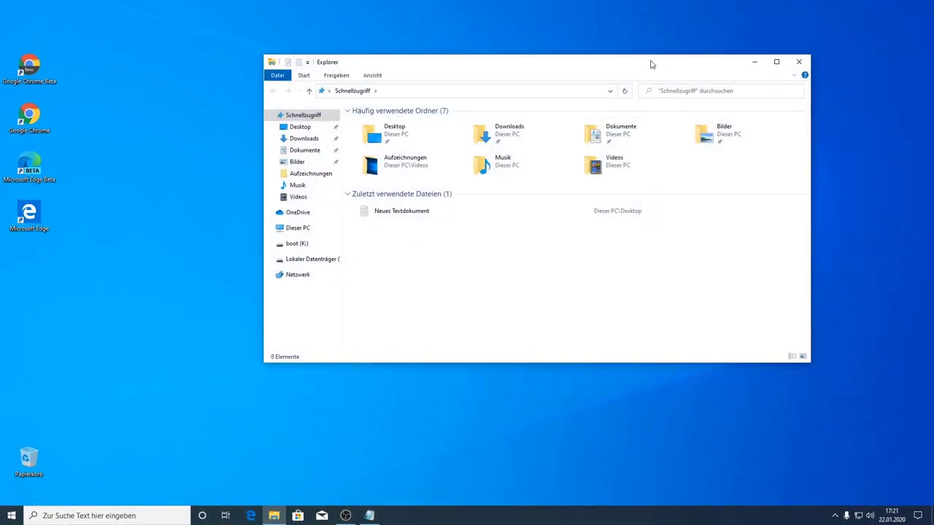
drag(652, 64, 585, 135)
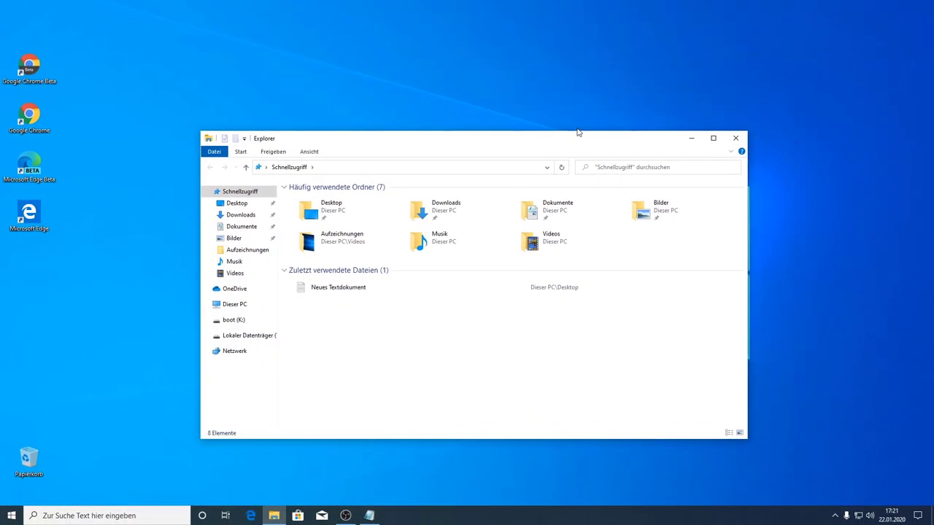
click(235, 273)
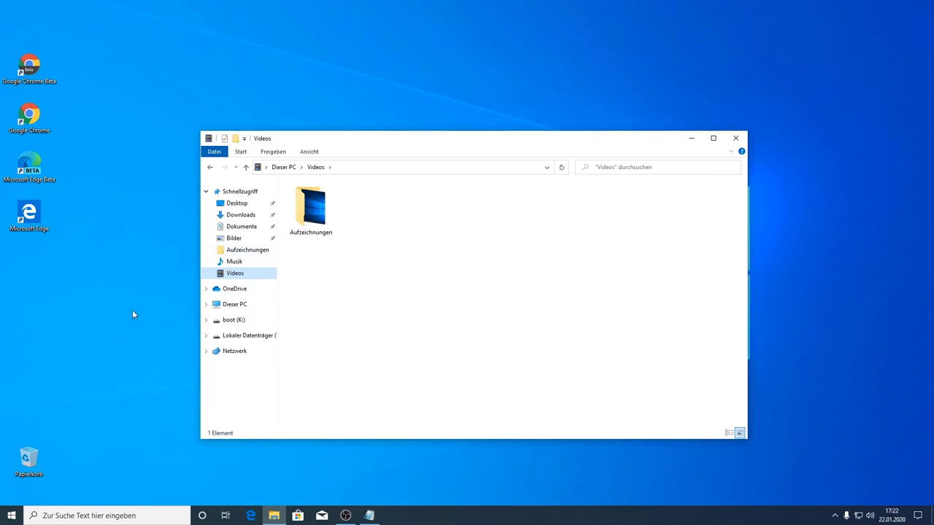
drag(509, 143, 580, 78)
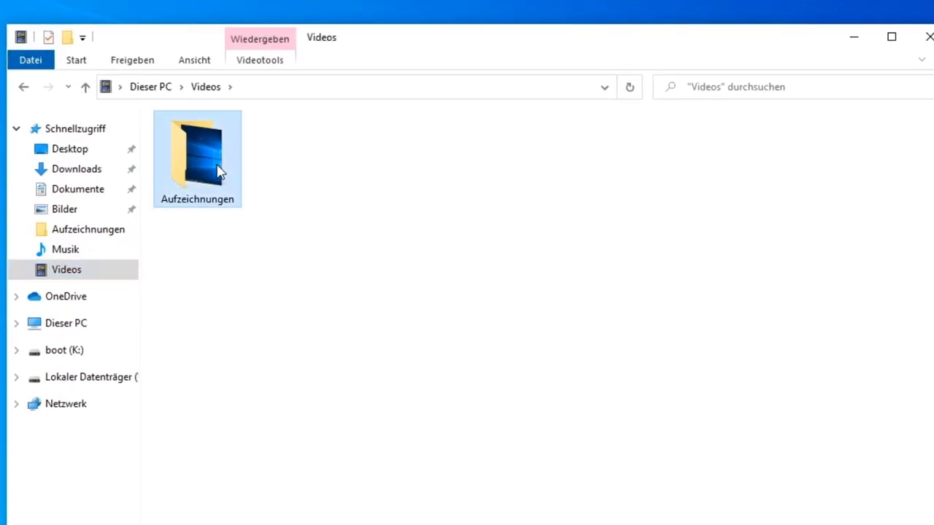
double_click(451, 177)
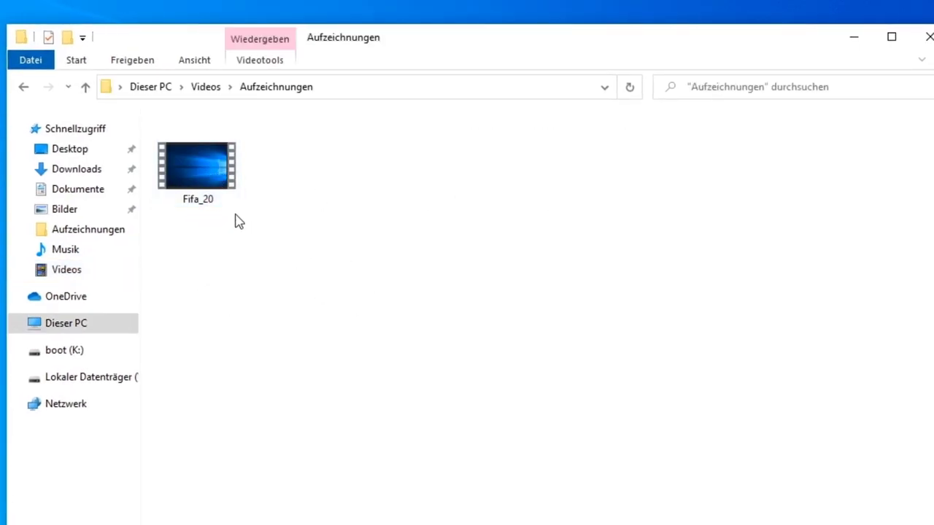
click(22, 87)
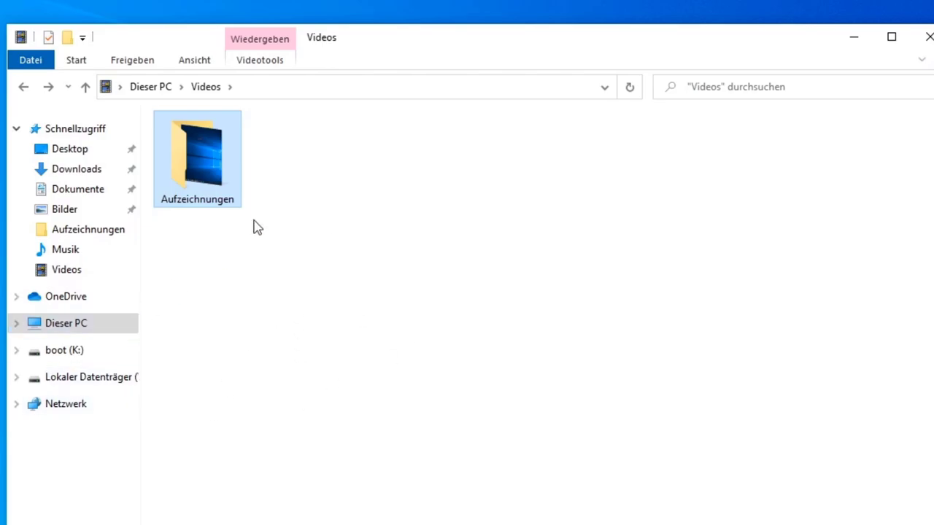
Open the properties of the Aufzeichnungen folder and display its storage path settings.
right_click(187, 166)
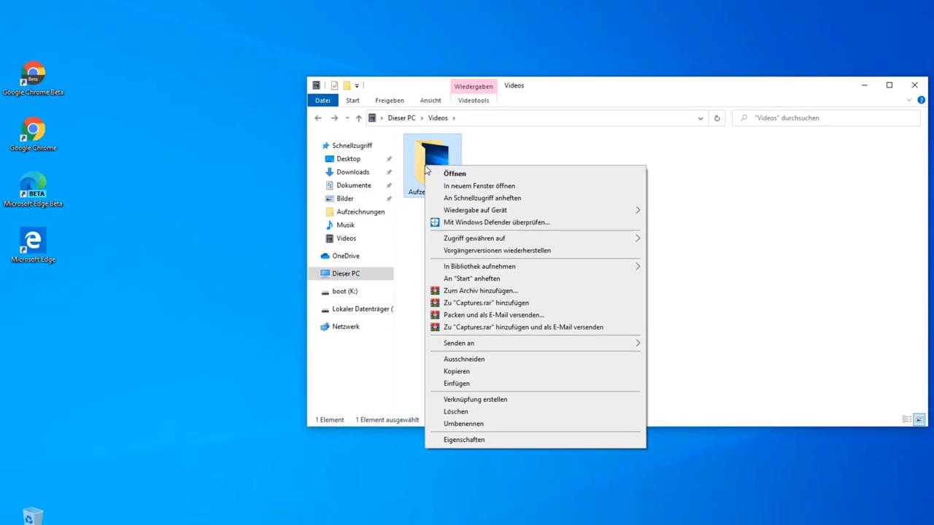
click(530, 157)
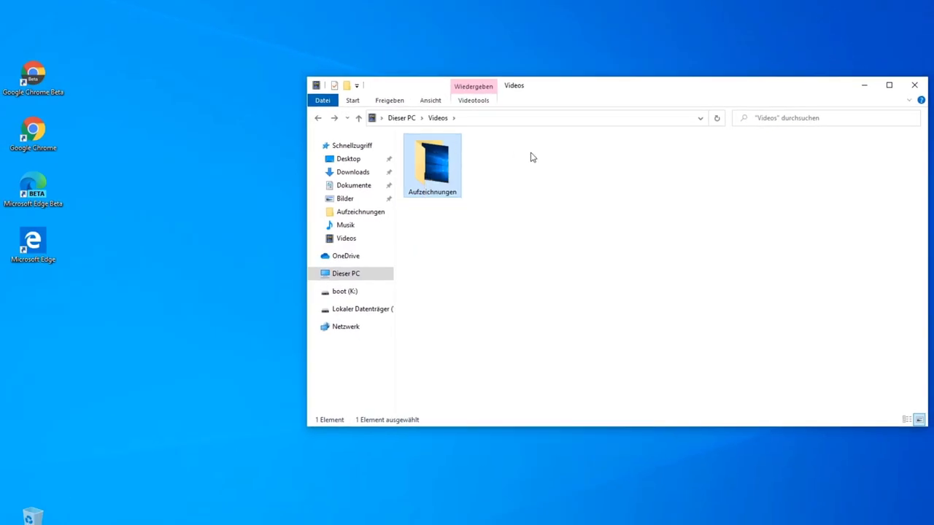
right_click(441, 160)
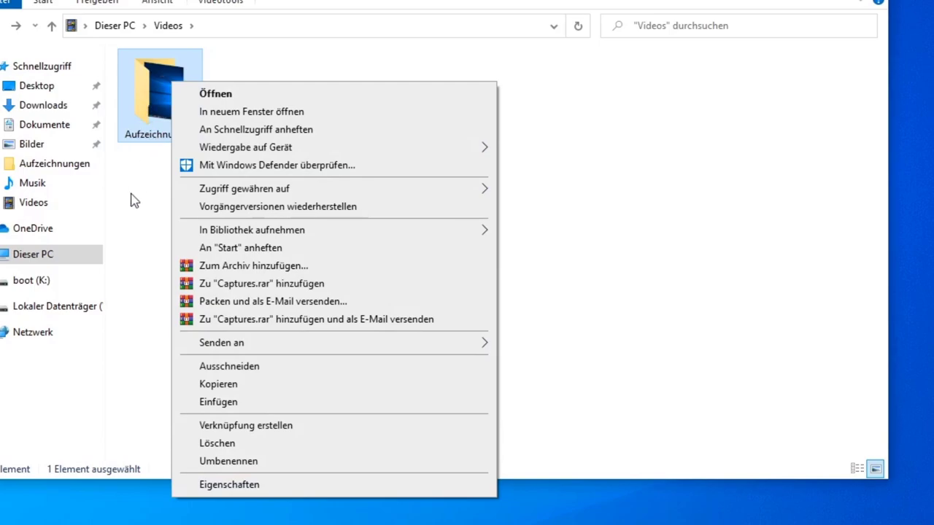
click(426, 172)
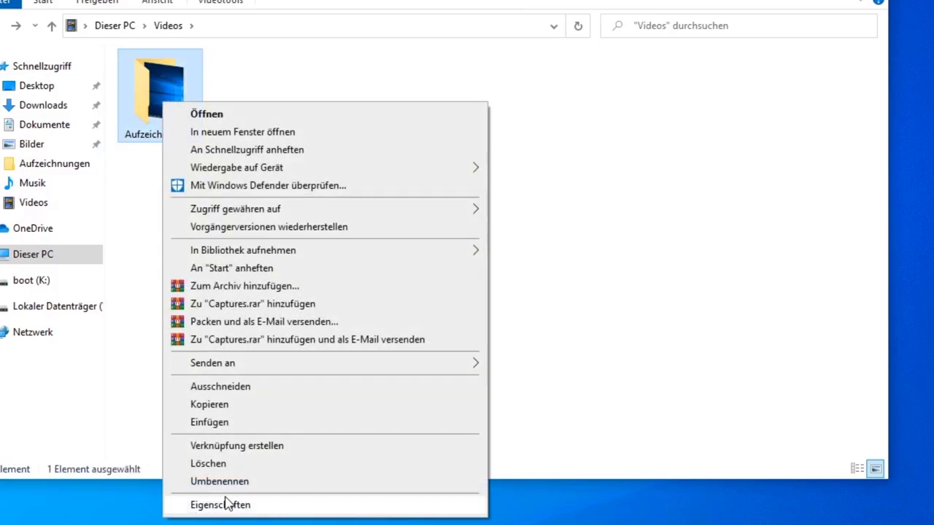
click(225, 504)
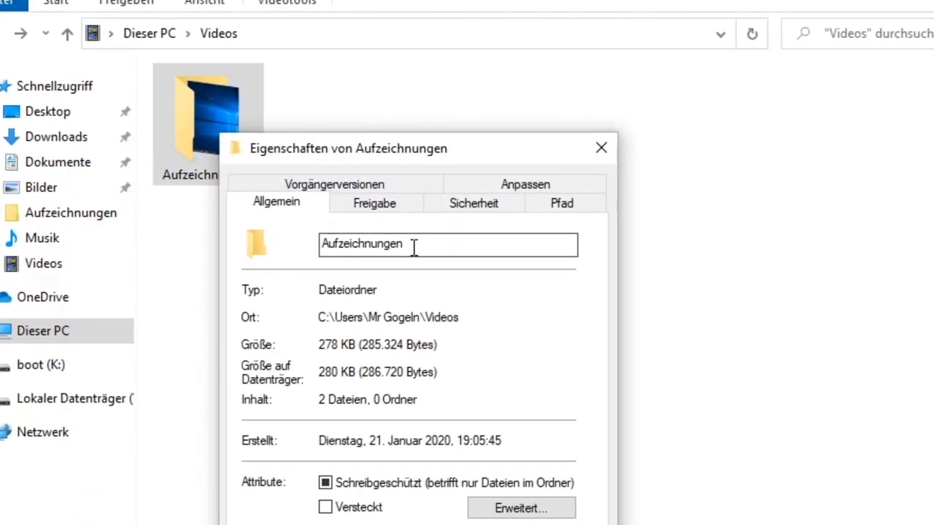
click(564, 206)
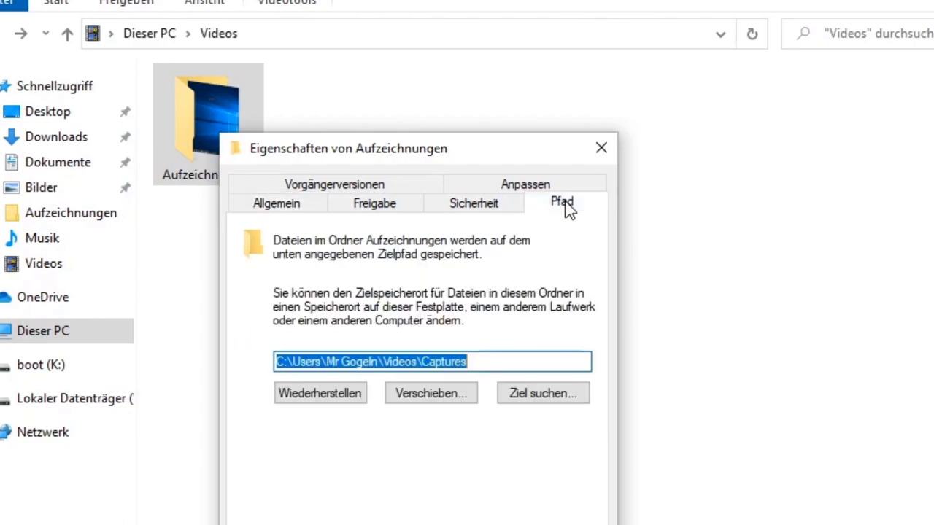
drag(491, 363, 233, 361)
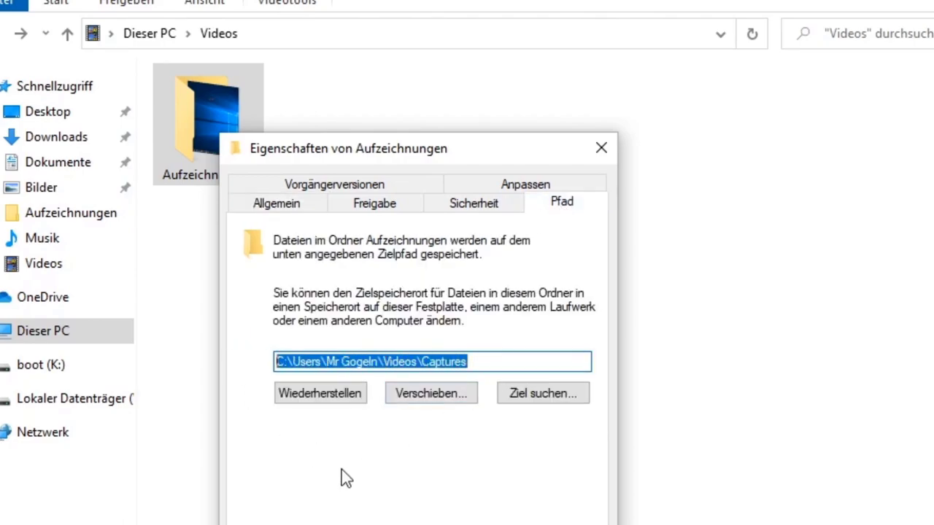
click(291, 361)
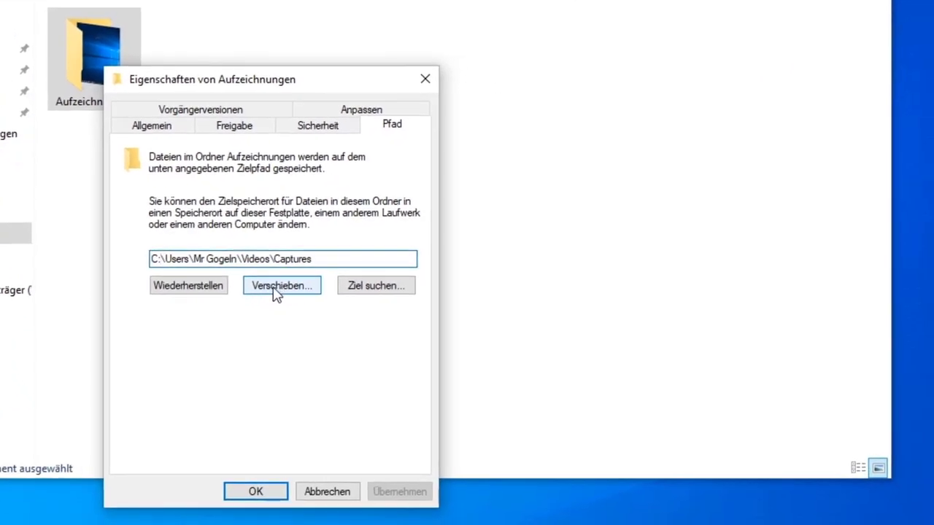
Start moving the folder's storage location and create a new folder named Neuer Ordner on Volume (D:).
click(355, 349)
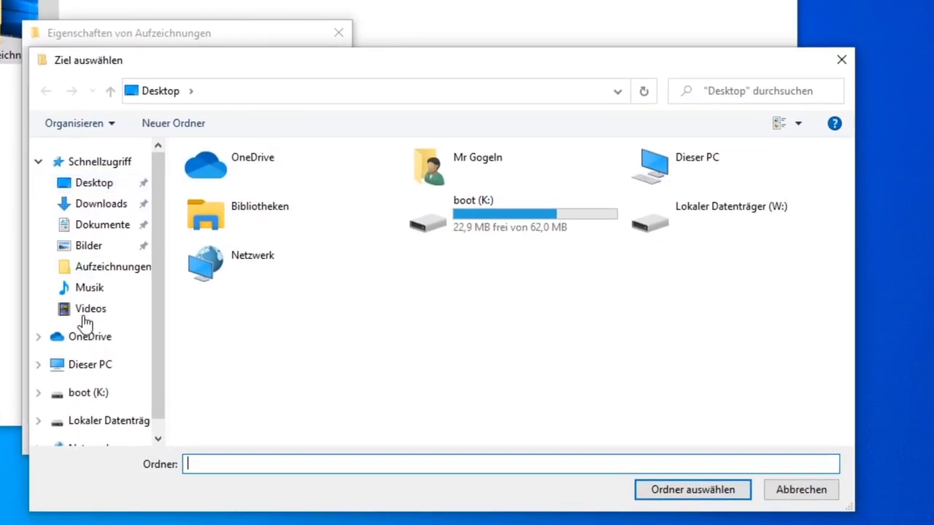
click(134, 377)
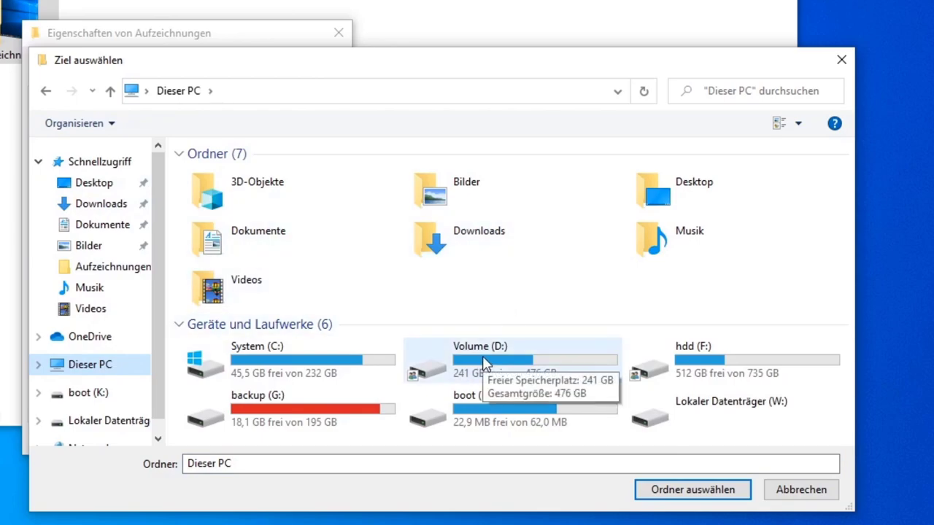
double_click(495, 347)
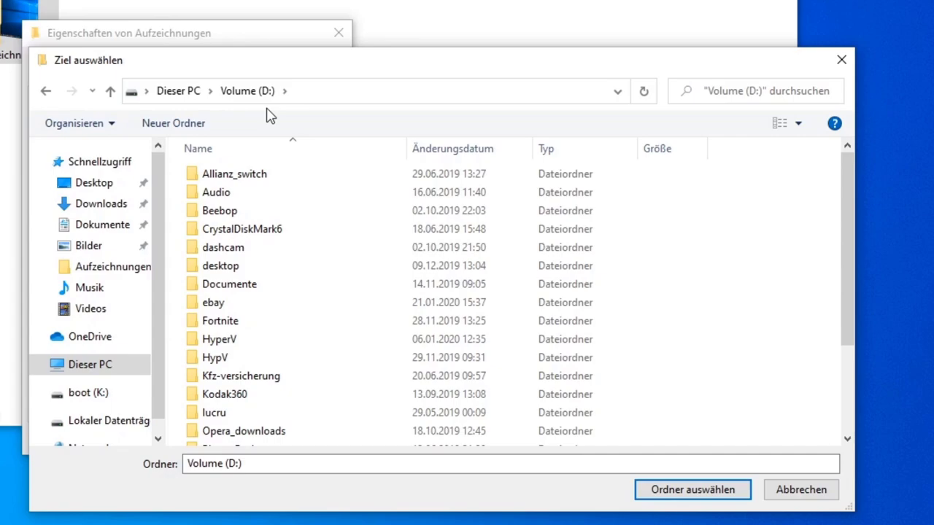
click(207, 124)
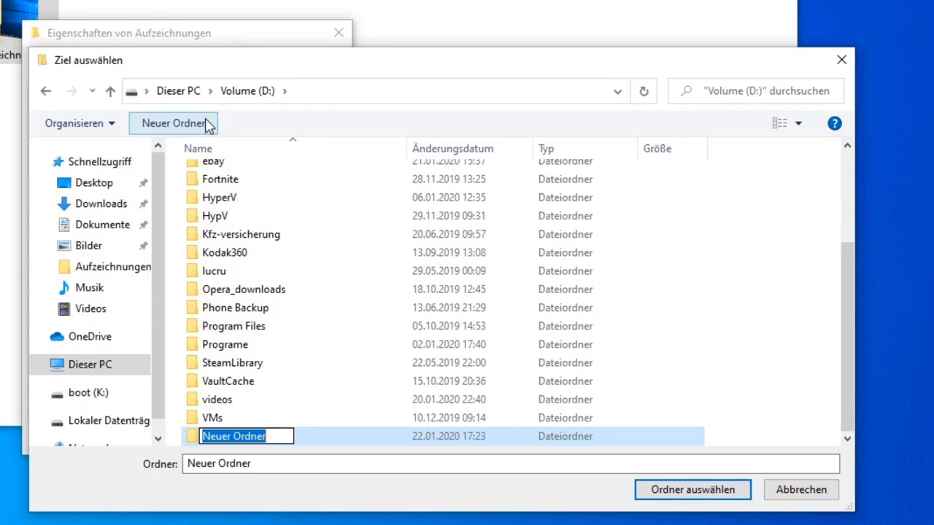
click(289, 436)
click(182, 497)
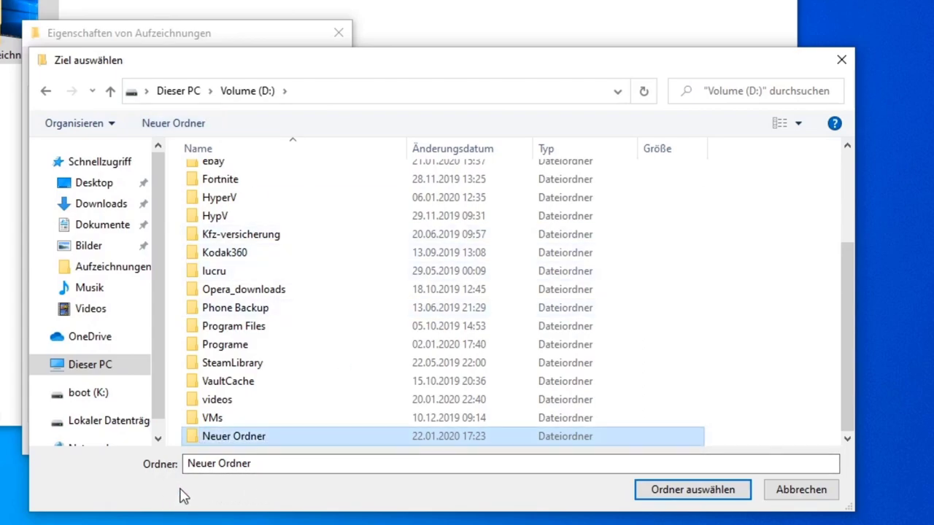
Choose D:\Neuer Ordner as the target path and apply it, moving all files from the old location.
double_click(245, 442)
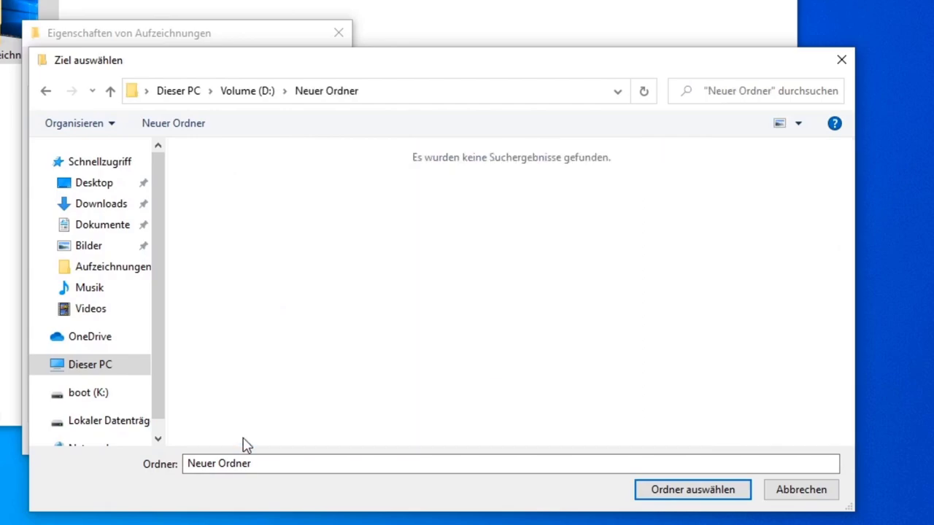
click(668, 491)
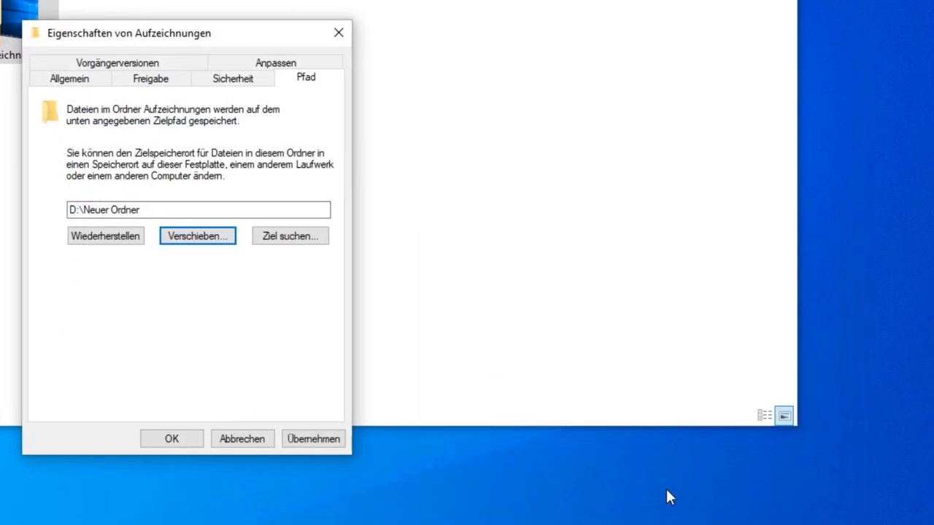
drag(68, 213, 156, 210)
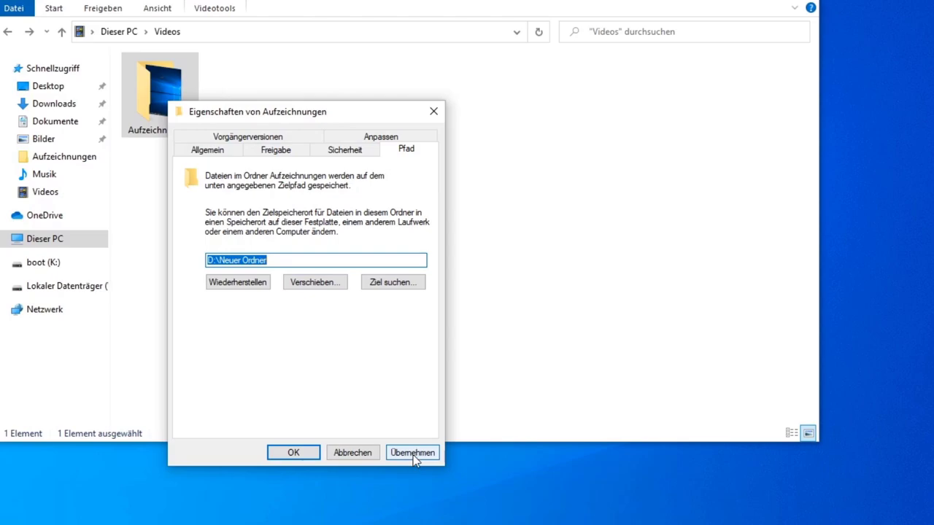
click(412, 453)
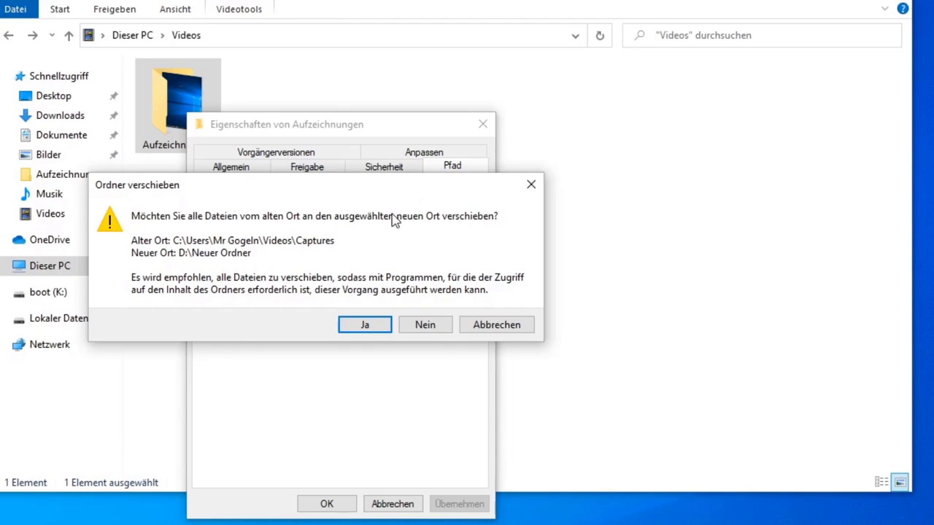
click(358, 327)
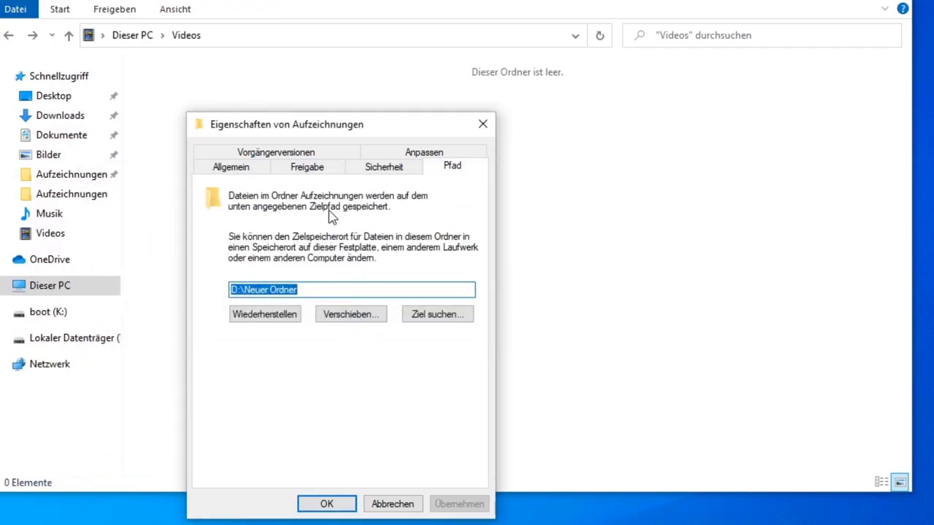
click(330, 505)
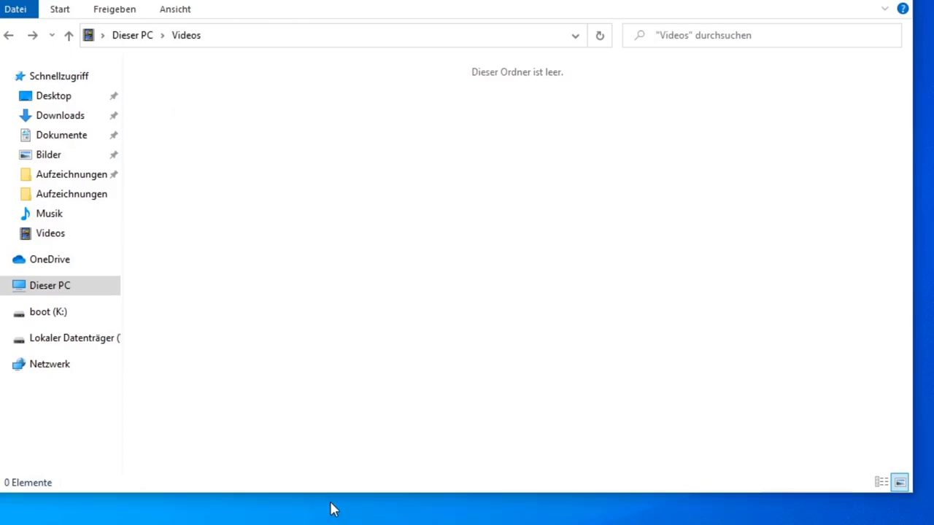
Check the Videos folder and Volume (D:) for the moved Aufzeichnungen folder and view the recording inside it.
click(57, 236)
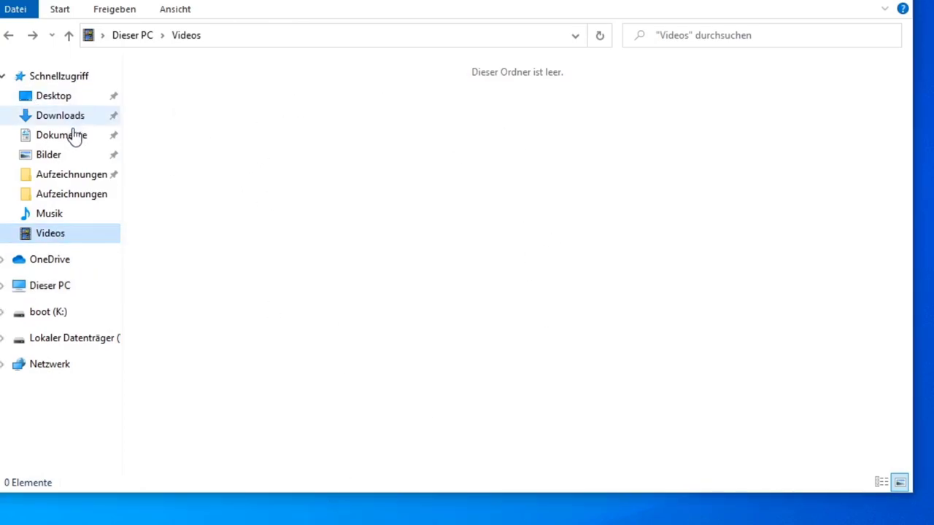
click(28, 143)
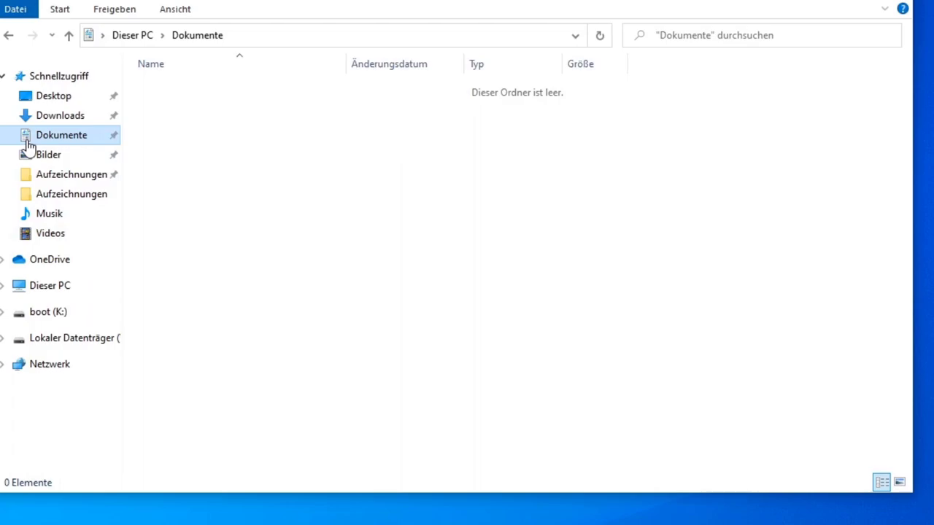
click(44, 289)
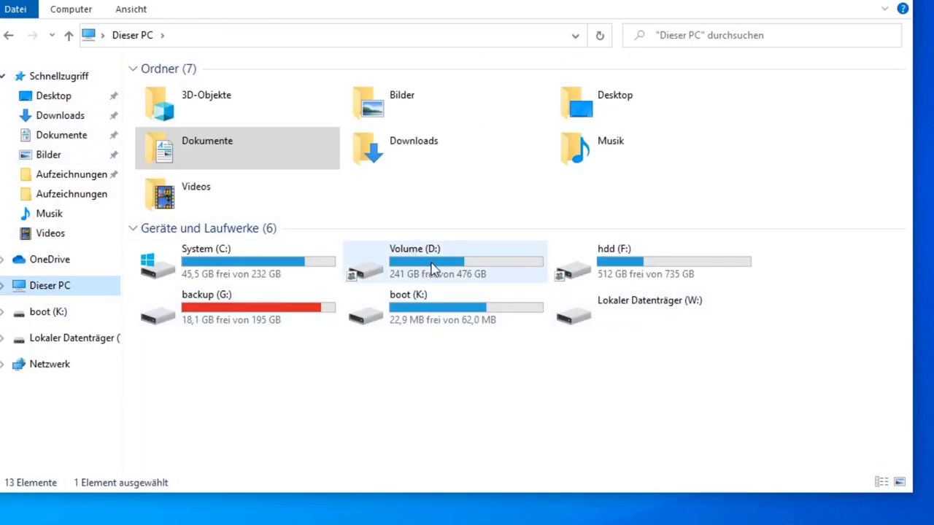
double_click(409, 268)
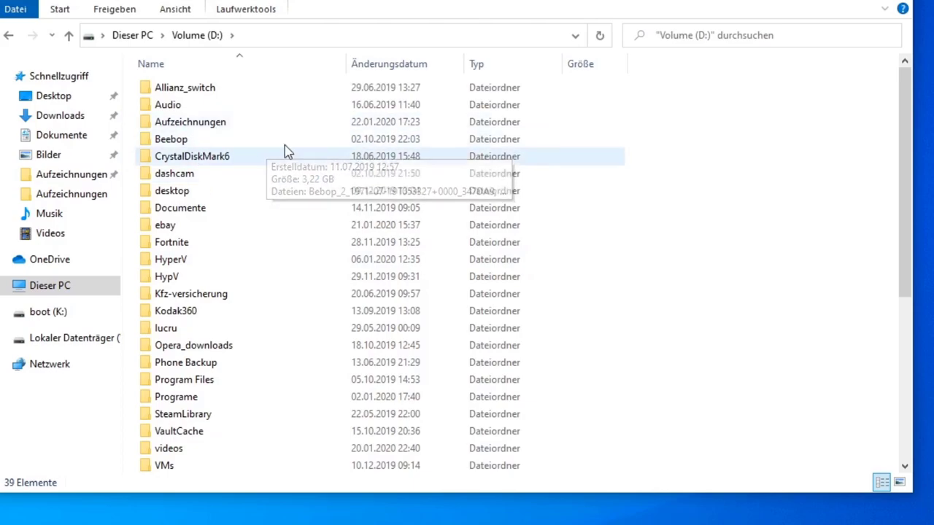
click(168, 127)
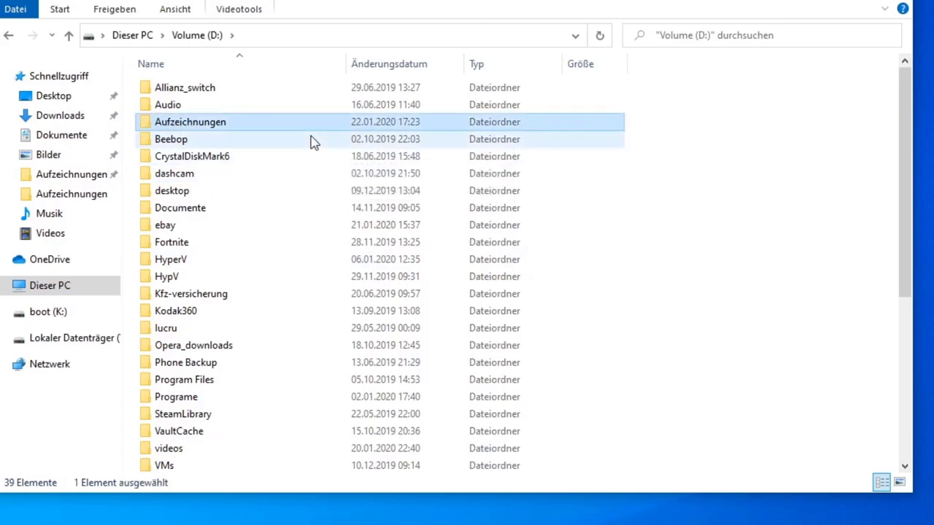
double_click(232, 126)
click(195, 109)
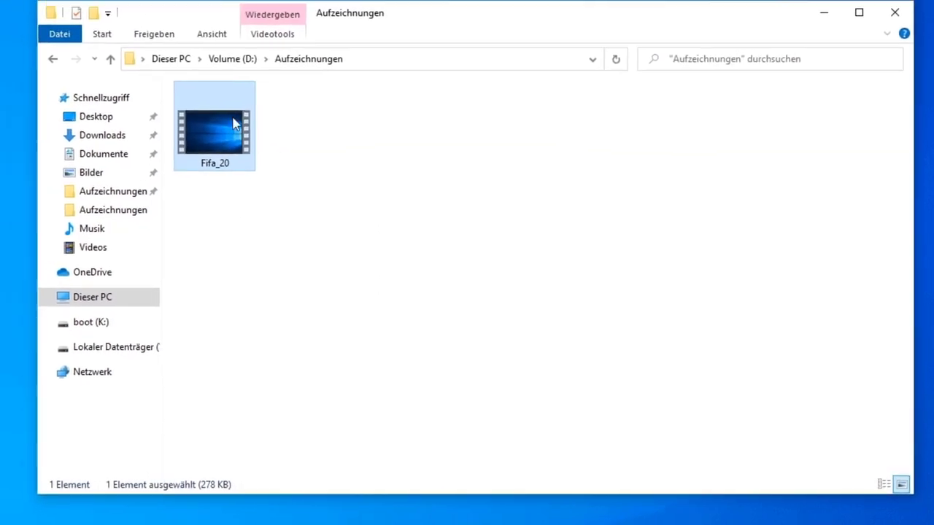
click(97, 84)
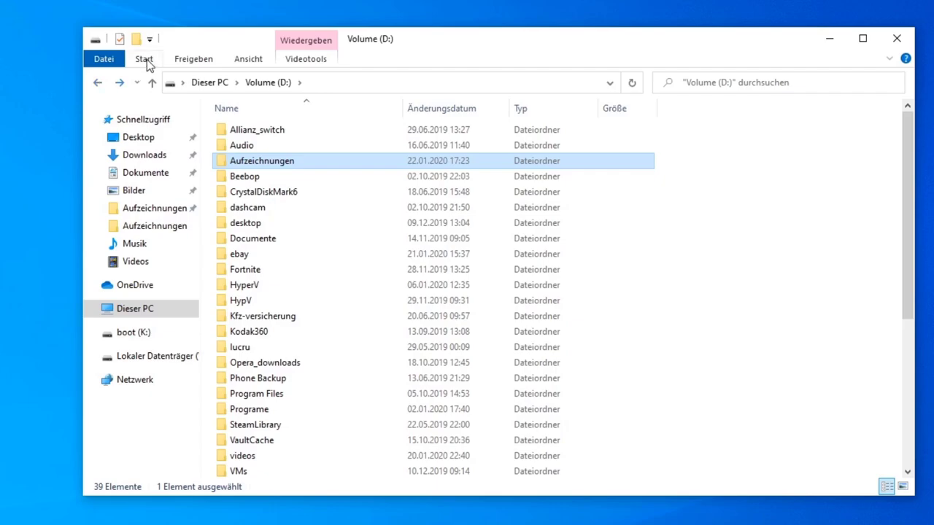
Open the properties of the Aufzeichnungen folder on Volume (D:) and display its storage path settings.
click(264, 161)
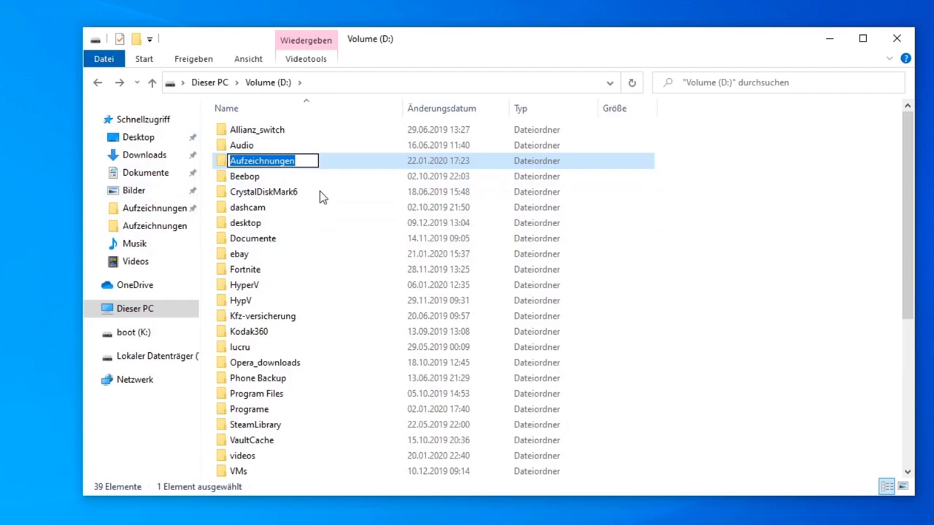
click(264, 176)
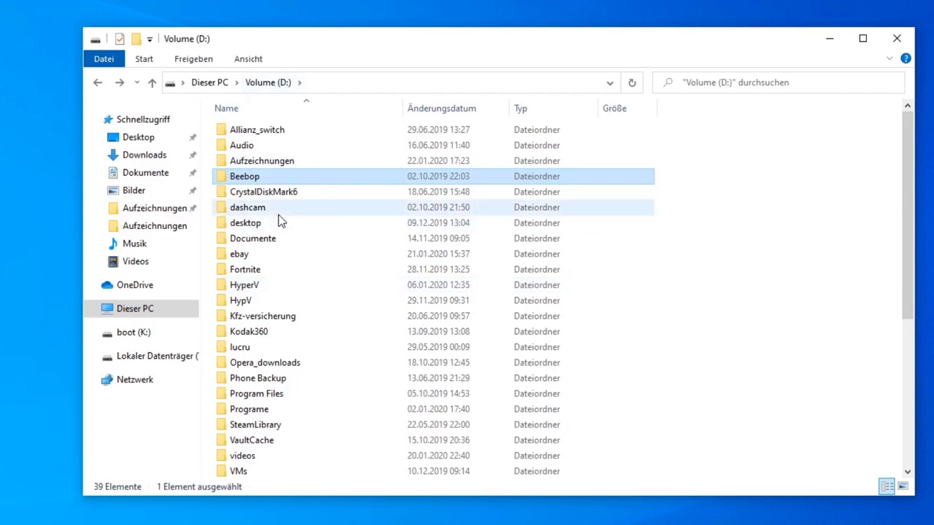
right_click(262, 162)
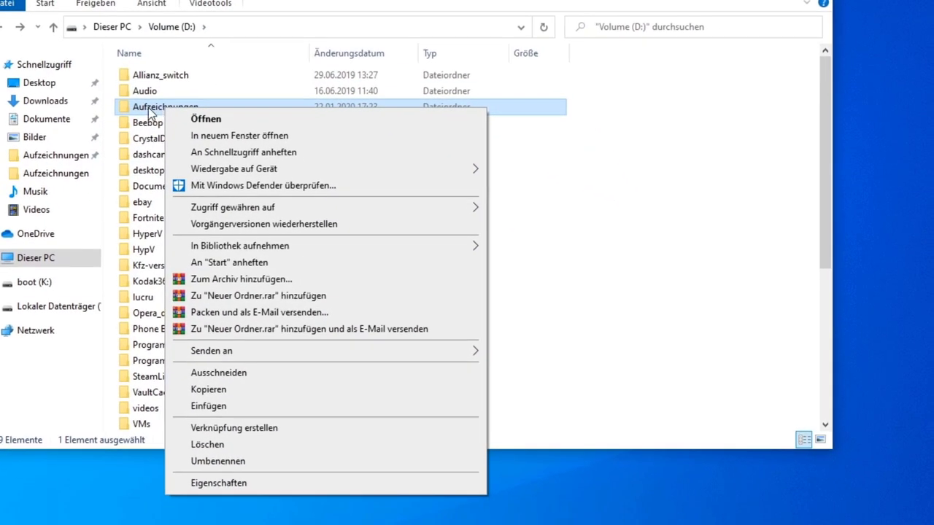
right_click(148, 108)
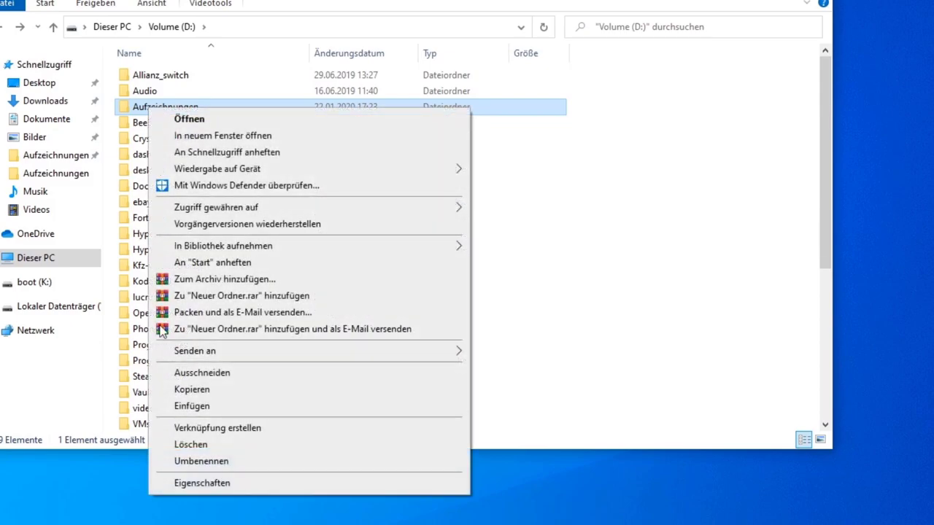
click(198, 484)
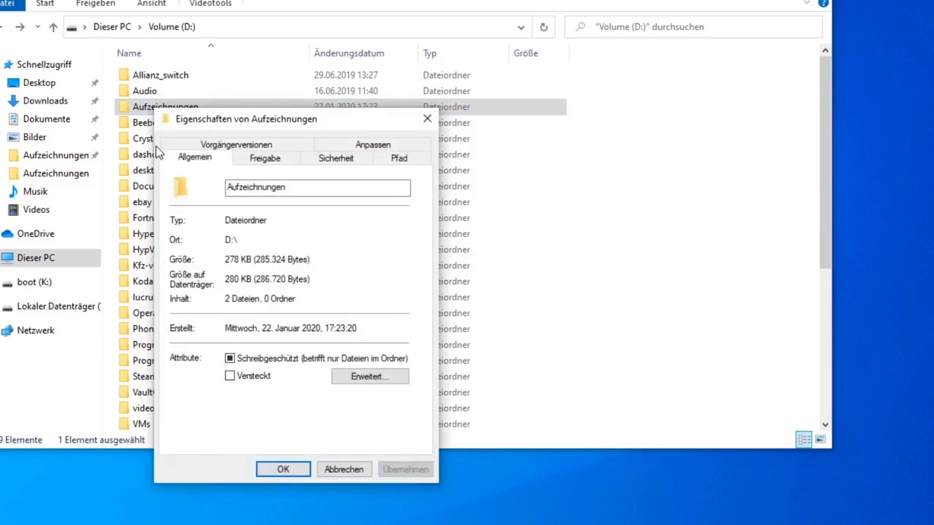
click(405, 163)
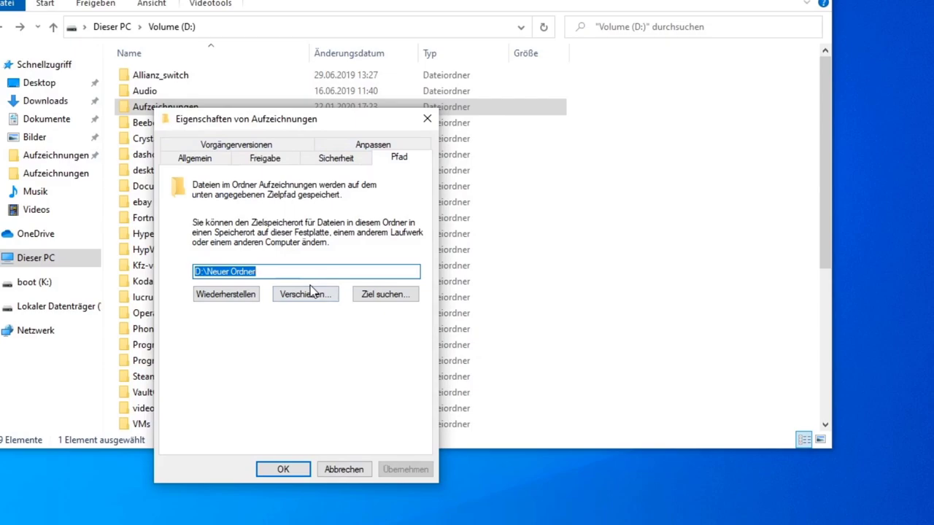
Restore the folder's default storage path ending in Videos\Captures, creating that folder and moving all files back from D:\Neuer Ordner.
click(217, 299)
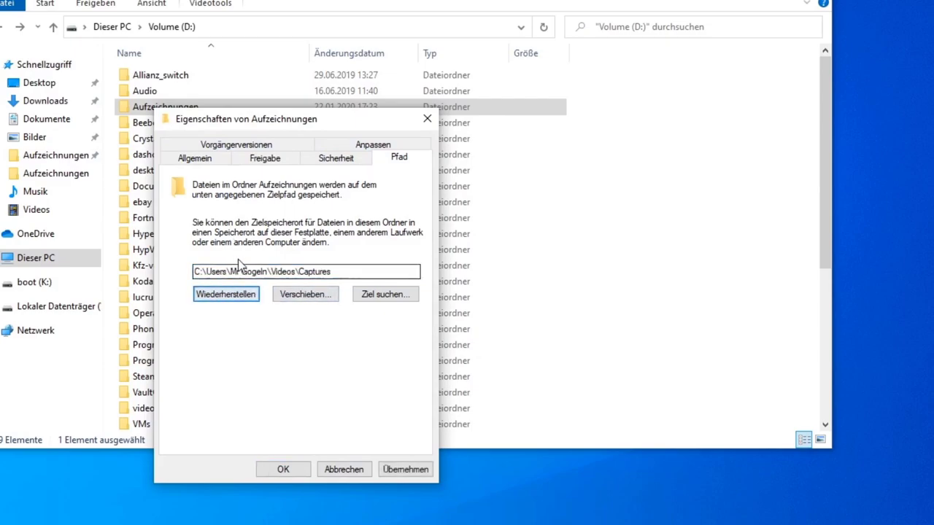
drag(198, 272, 355, 278)
click(354, 276)
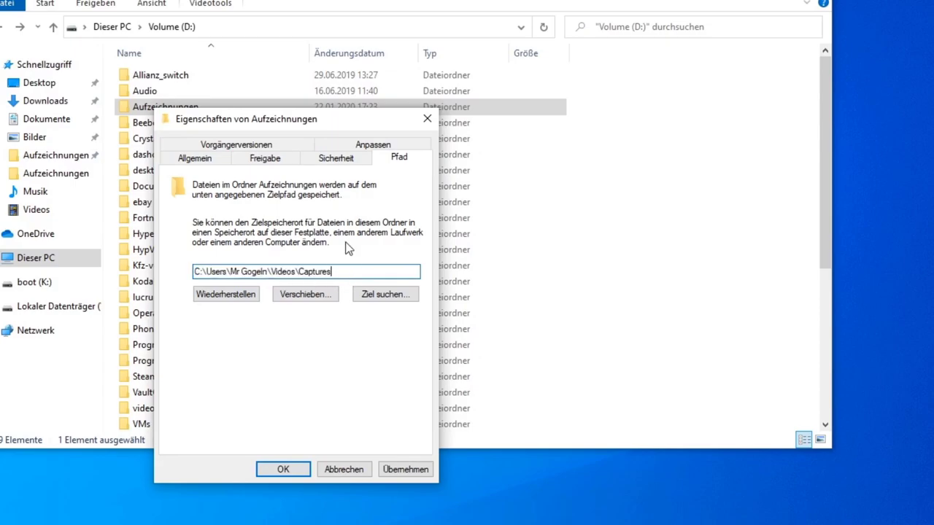
click(422, 471)
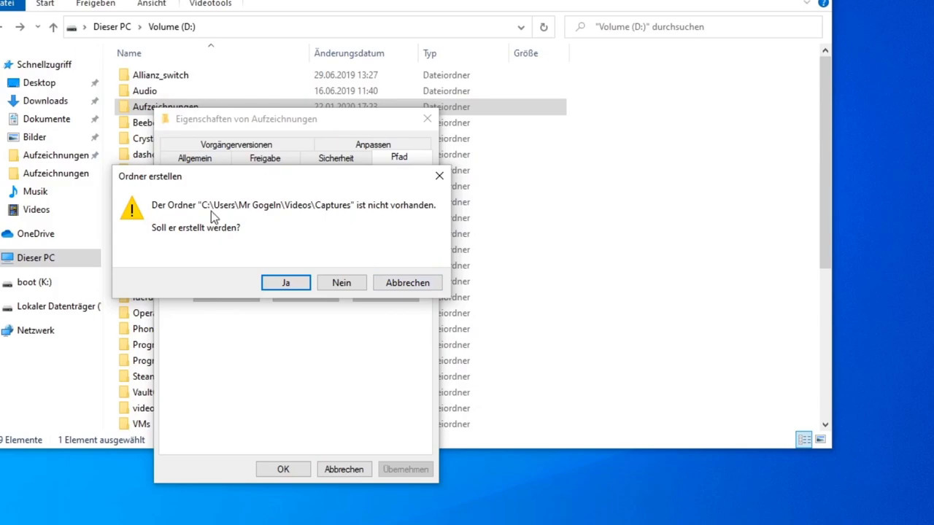
click(299, 282)
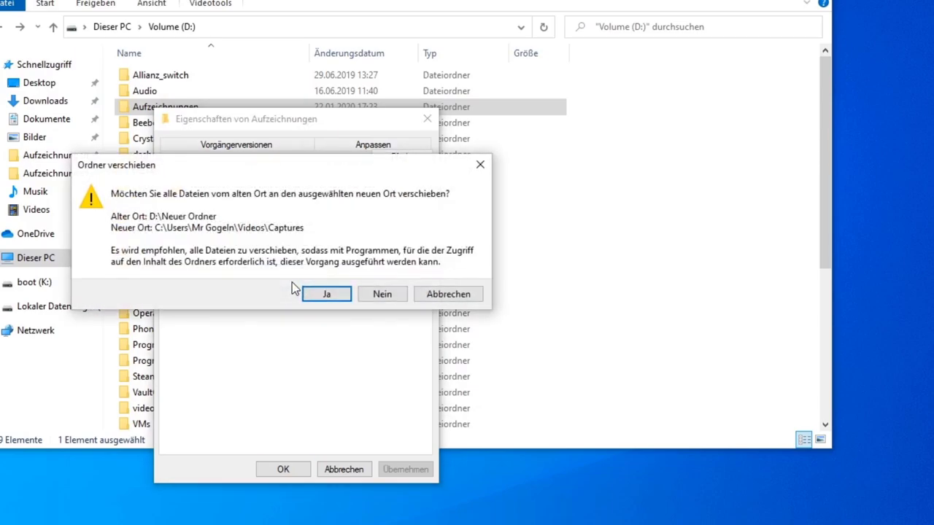
click(314, 295)
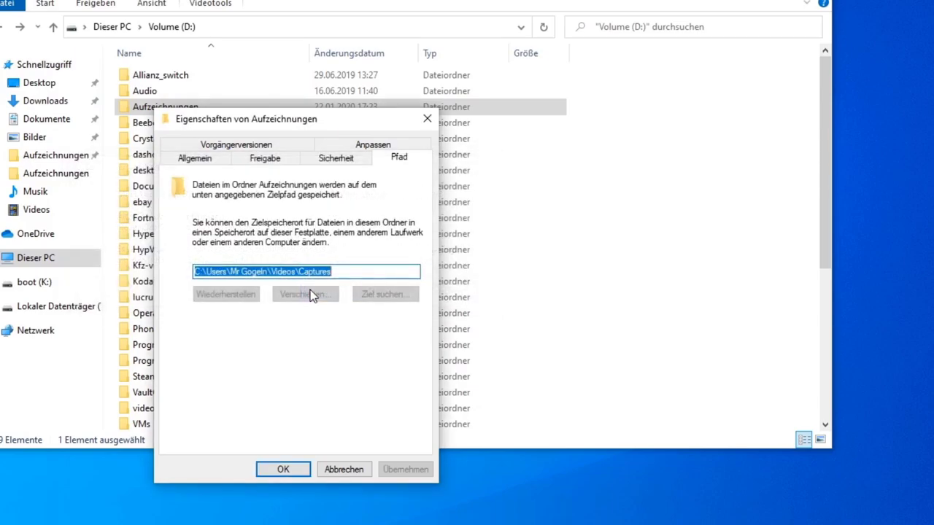
click(281, 272)
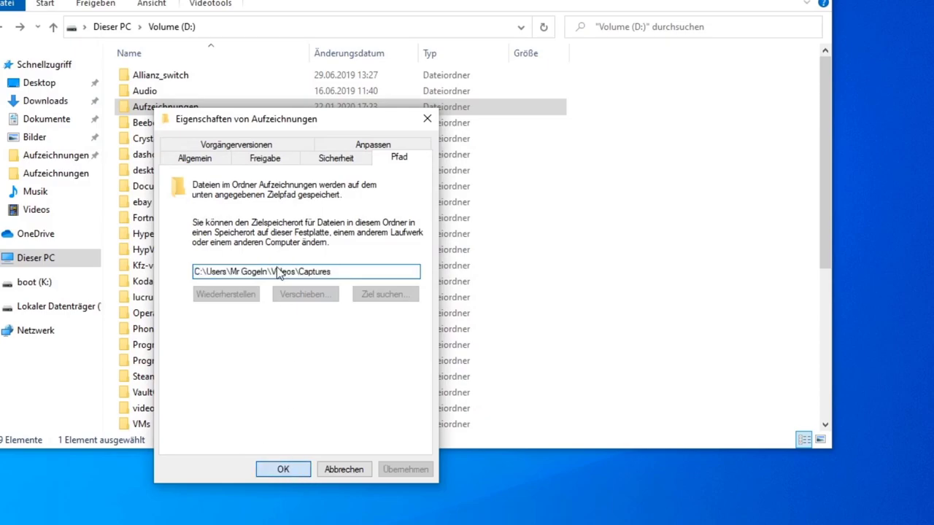
click(283, 470)
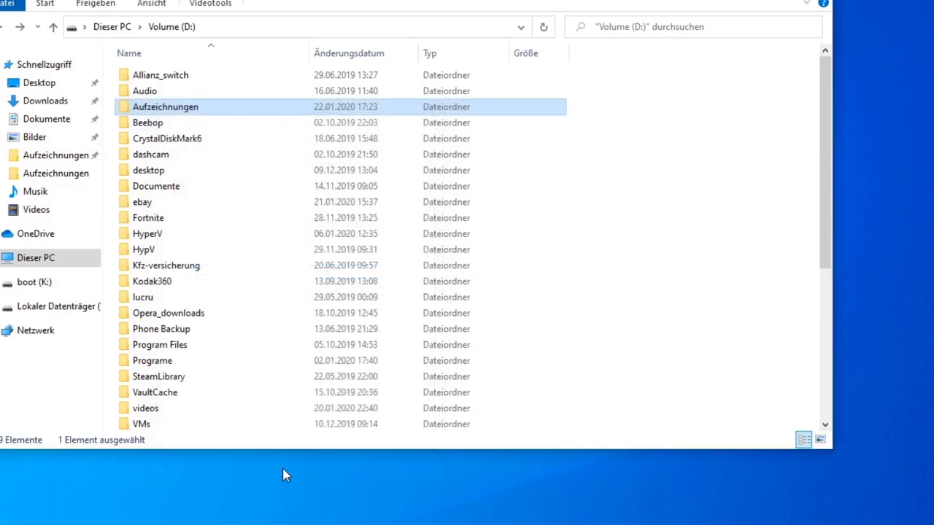
Check the Videos folder for the Aufzeichnungen folder and its recording, and check Volume (D:) for the removed folder.
click(33, 216)
double_click(175, 117)
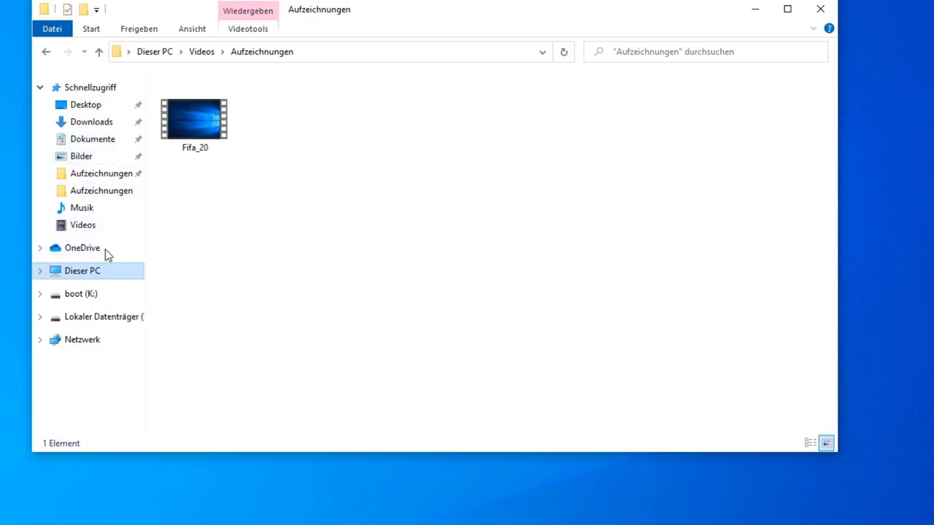
click(184, 112)
click(46, 52)
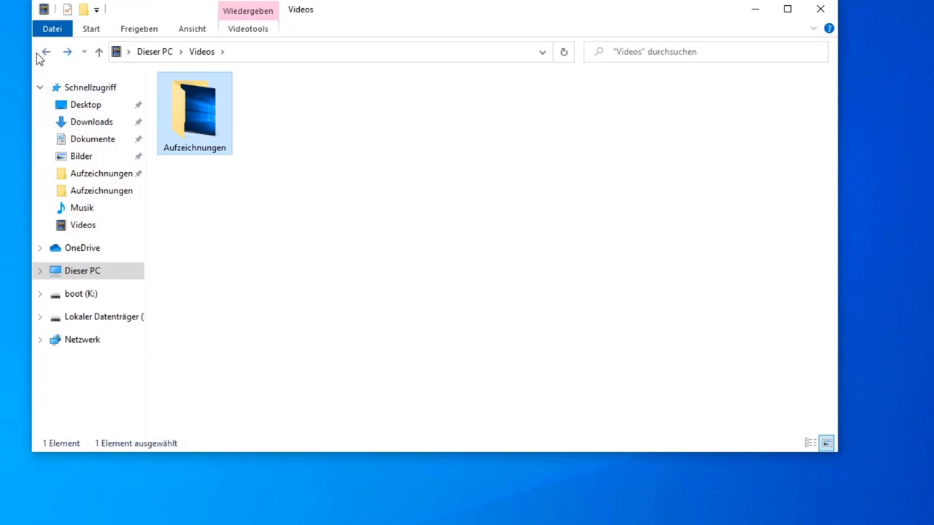
click(44, 52)
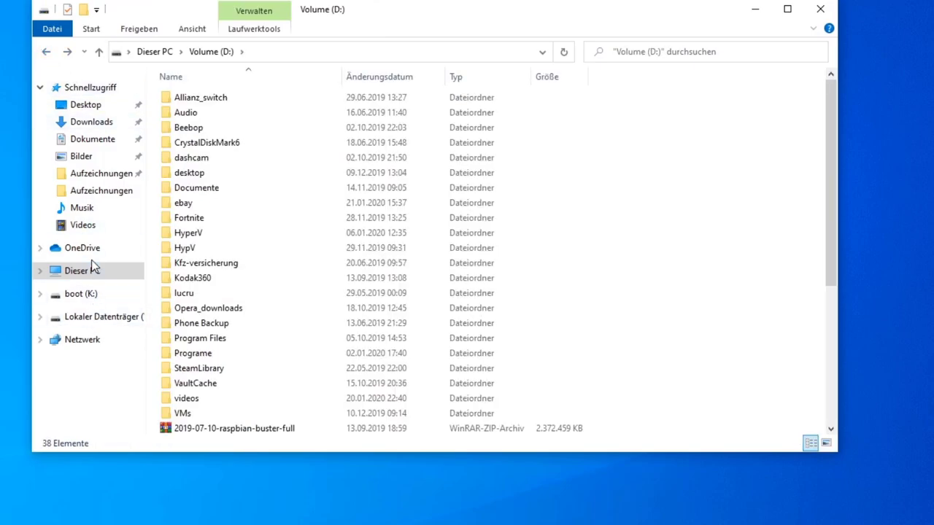
Return to the Videos folder and display the storage path settings in the properties of Aufzeichnungen.
click(82, 226)
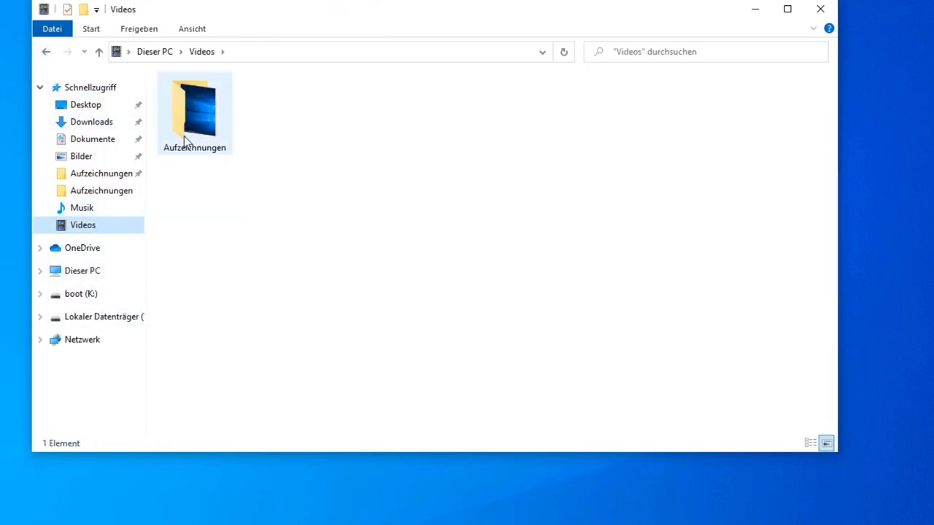
click(207, 123)
right_click(207, 124)
click(269, 474)
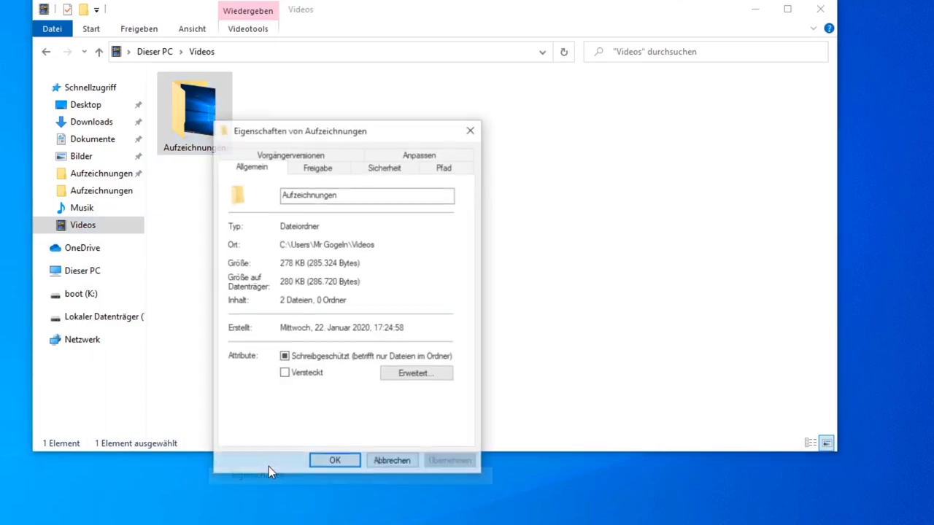
click(446, 168)
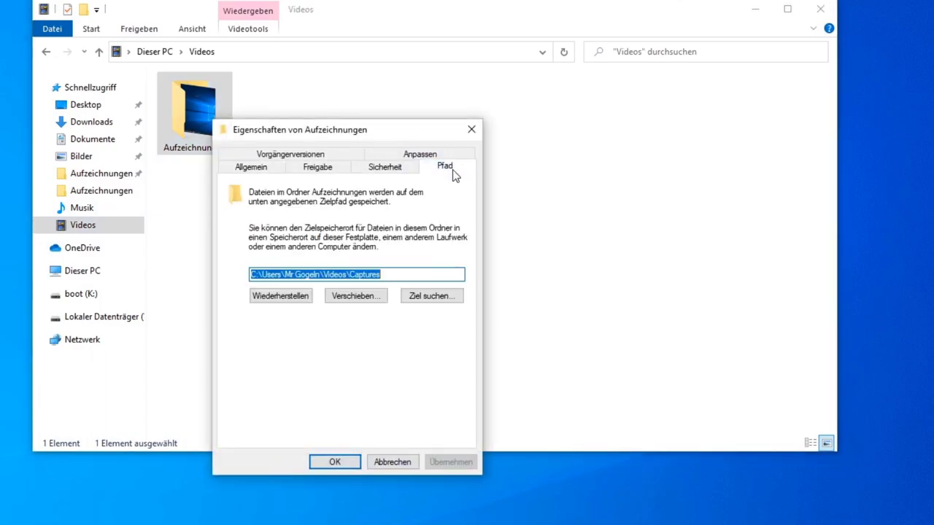
Browse Bilder and Videos as possible move targets for the Aufzeichnungen folder, and dismiss the target selection.
click(375, 295)
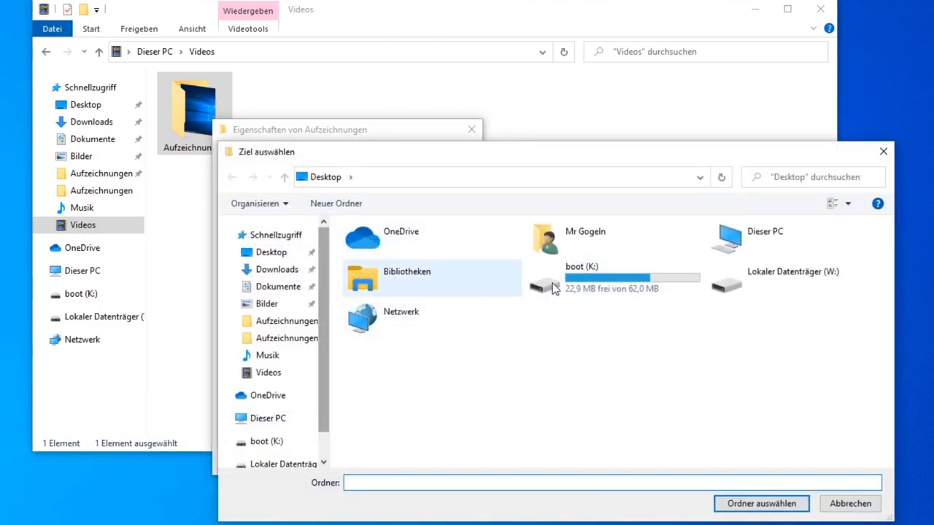
click(281, 345)
click(478, 299)
click(291, 305)
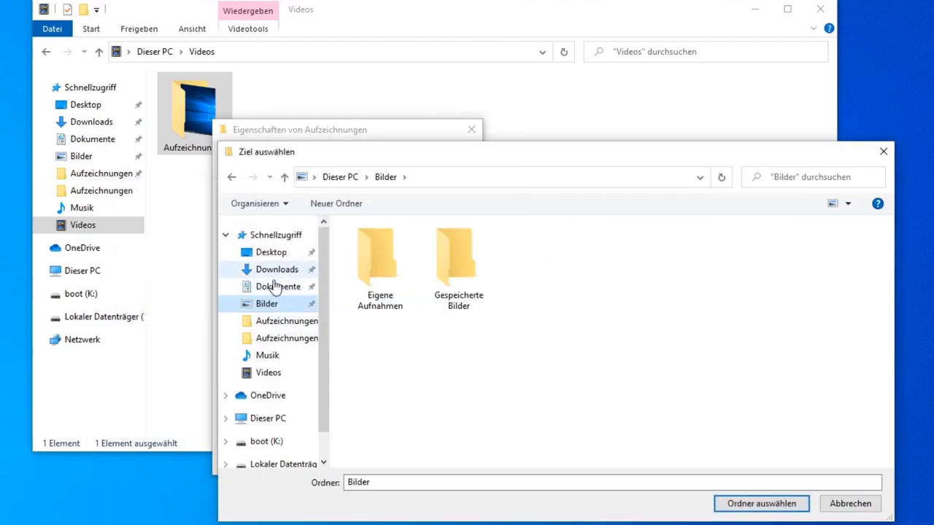
click(276, 373)
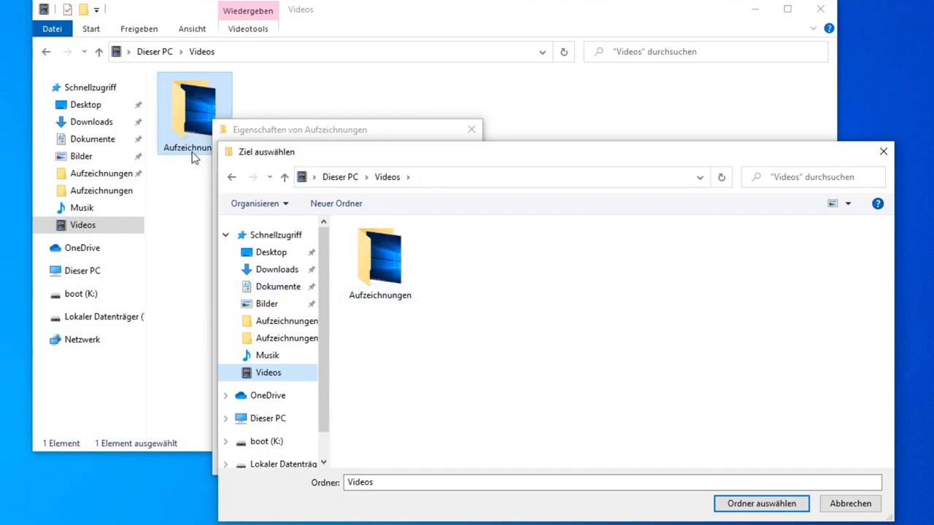
click(883, 152)
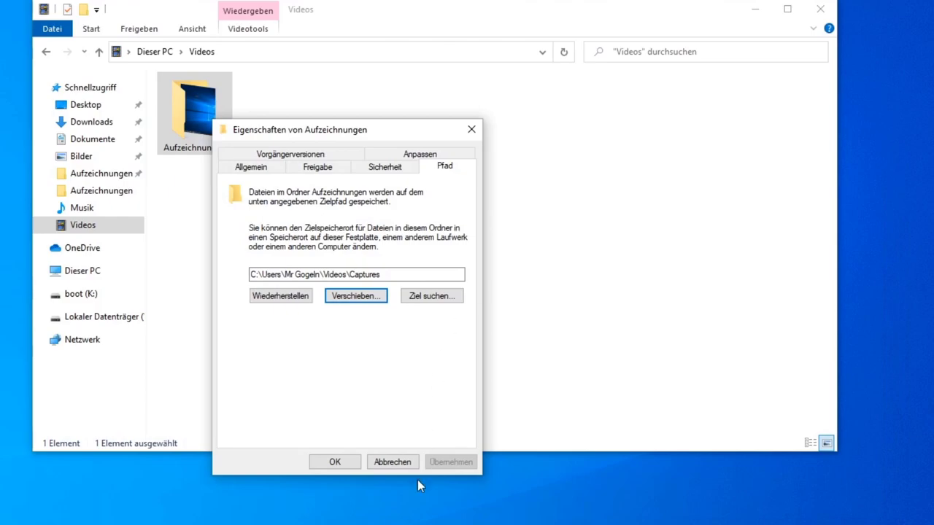
Cancel the properties of Aufzeichnungen and close the file window.
click(390, 462)
click(277, 216)
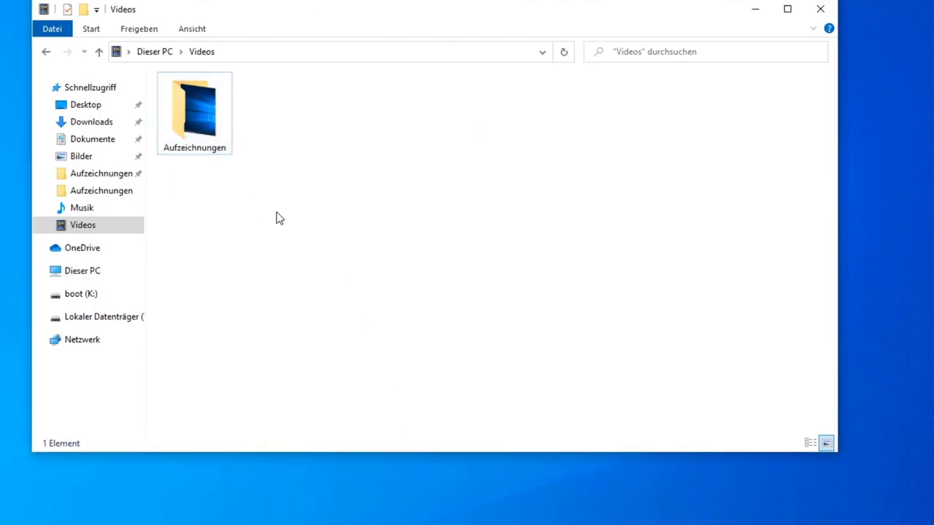
click(820, 9)
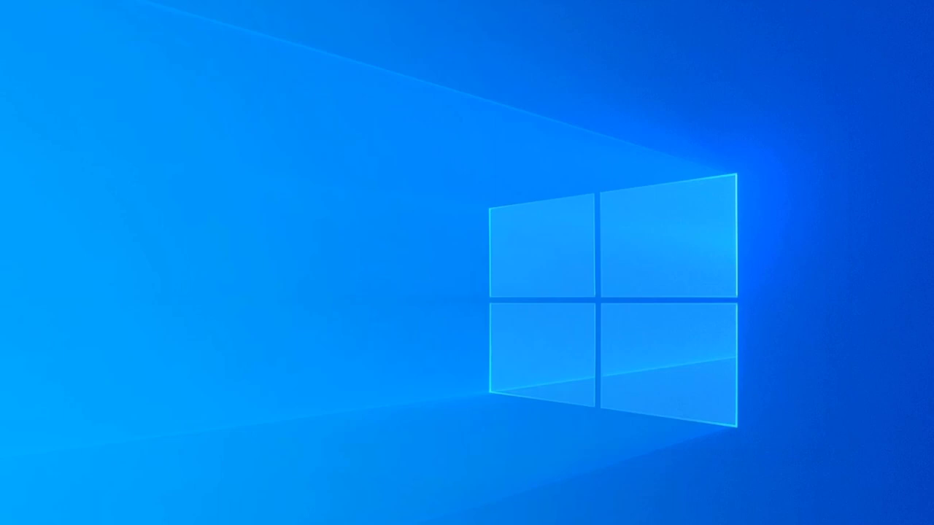